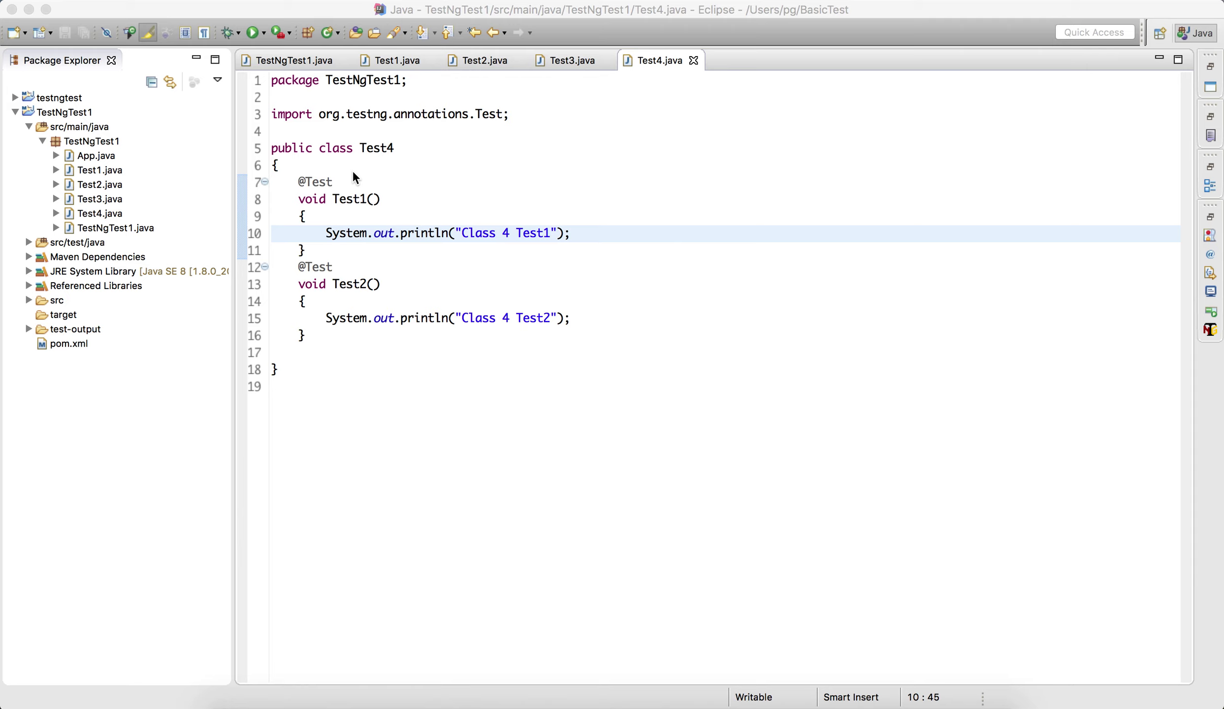
left_click(439, 200)
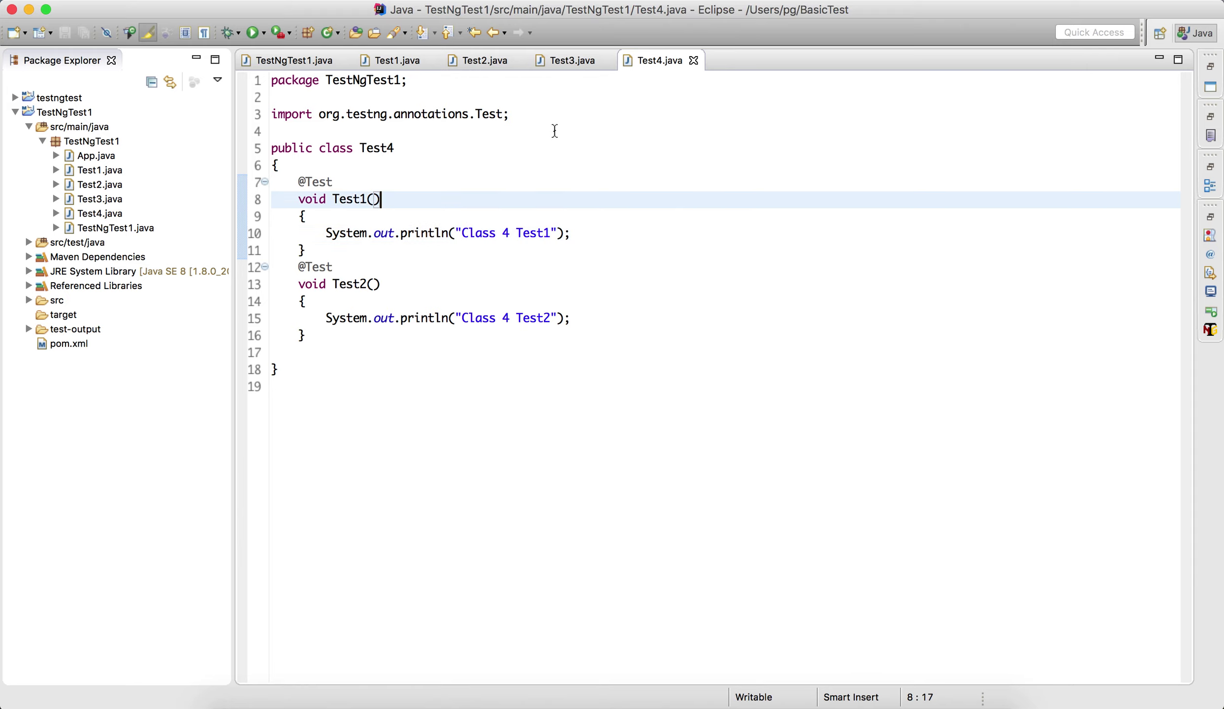
left_click(573, 63)
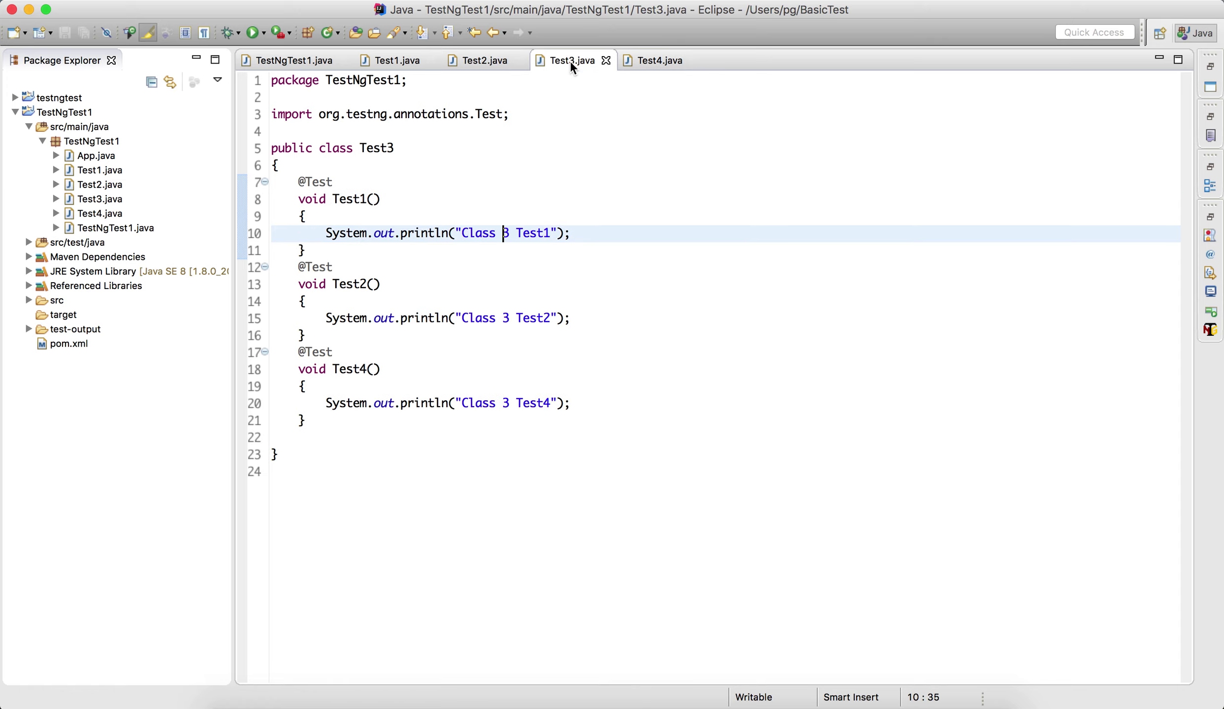
double_click(383, 148)
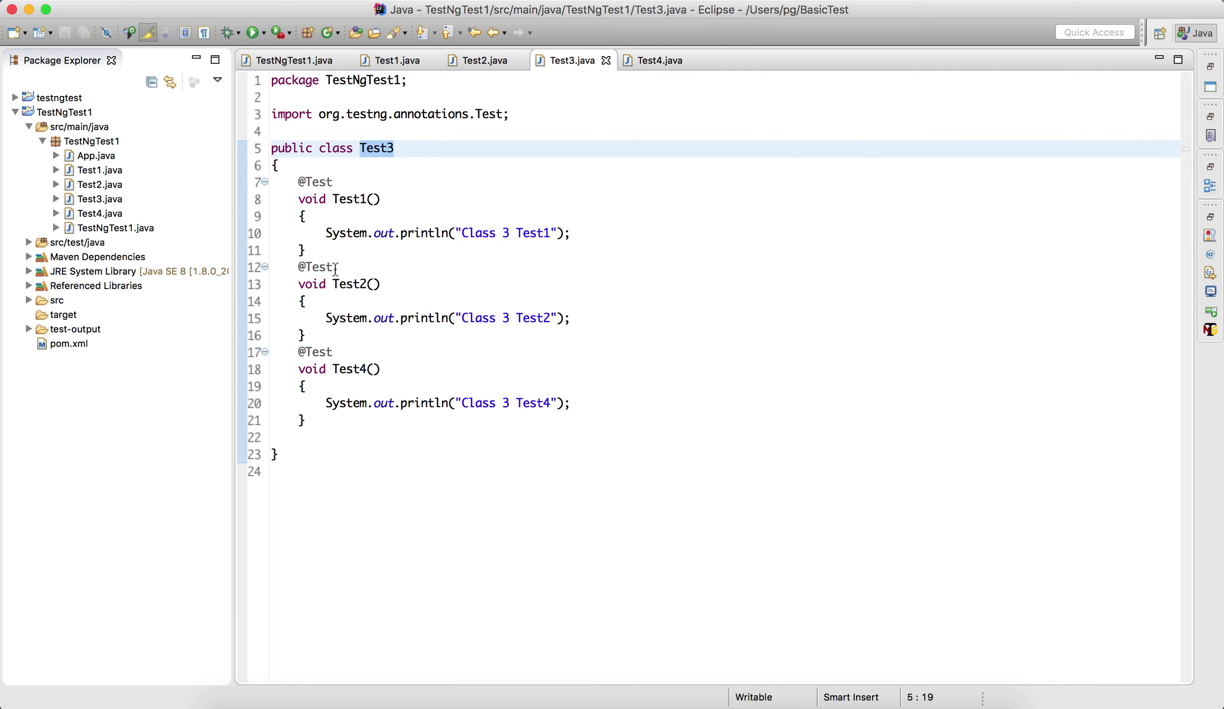
left_click_drag(334, 268, 298, 268)
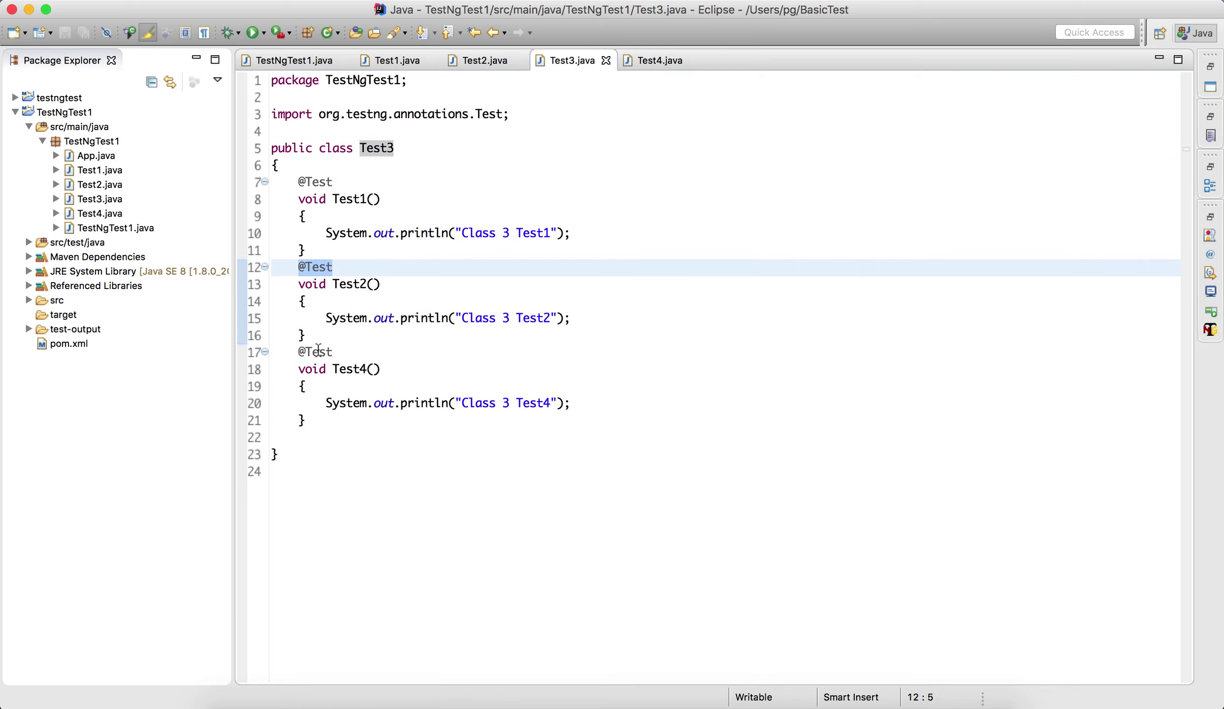
left_click_drag(334, 352, 298, 352)
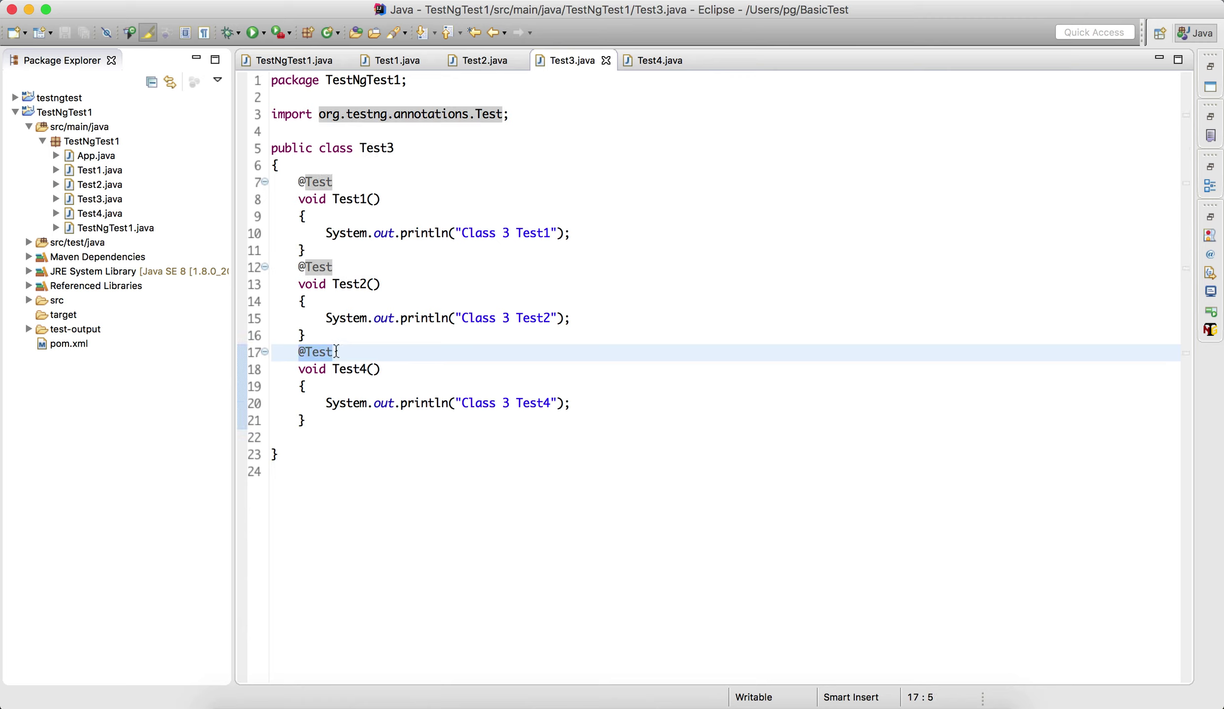
left_click_drag(306, 421, 296, 371)
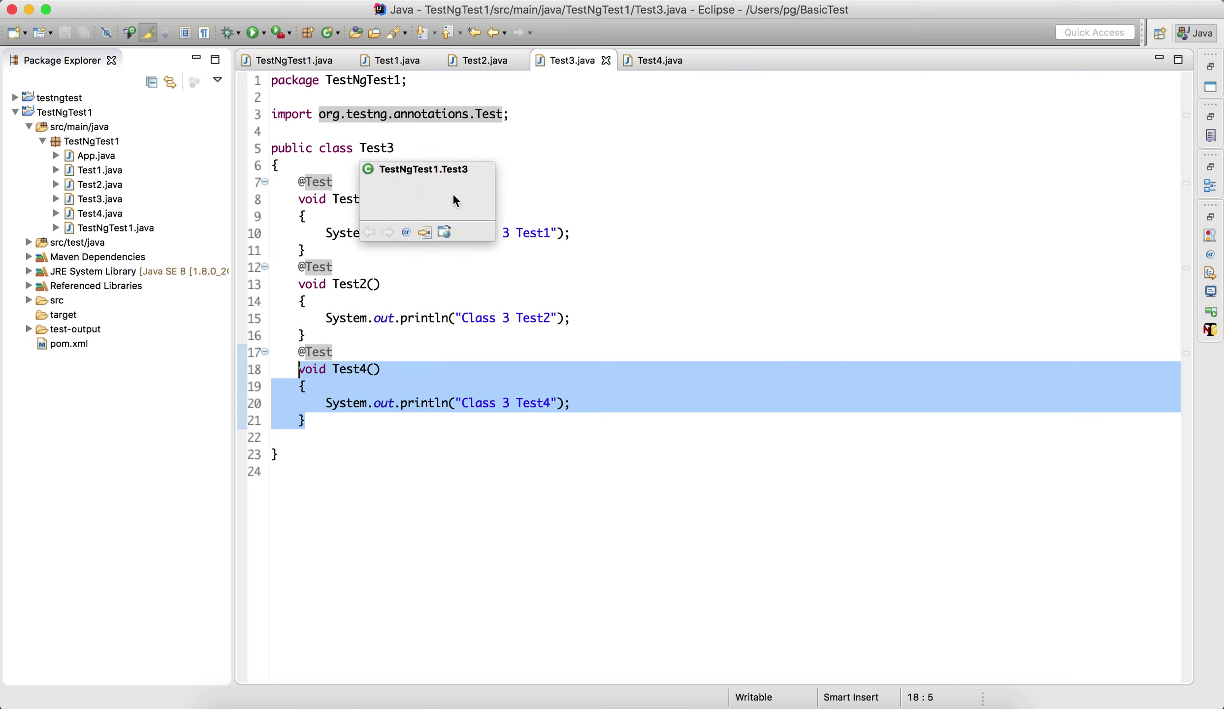
left_click(569, 203)
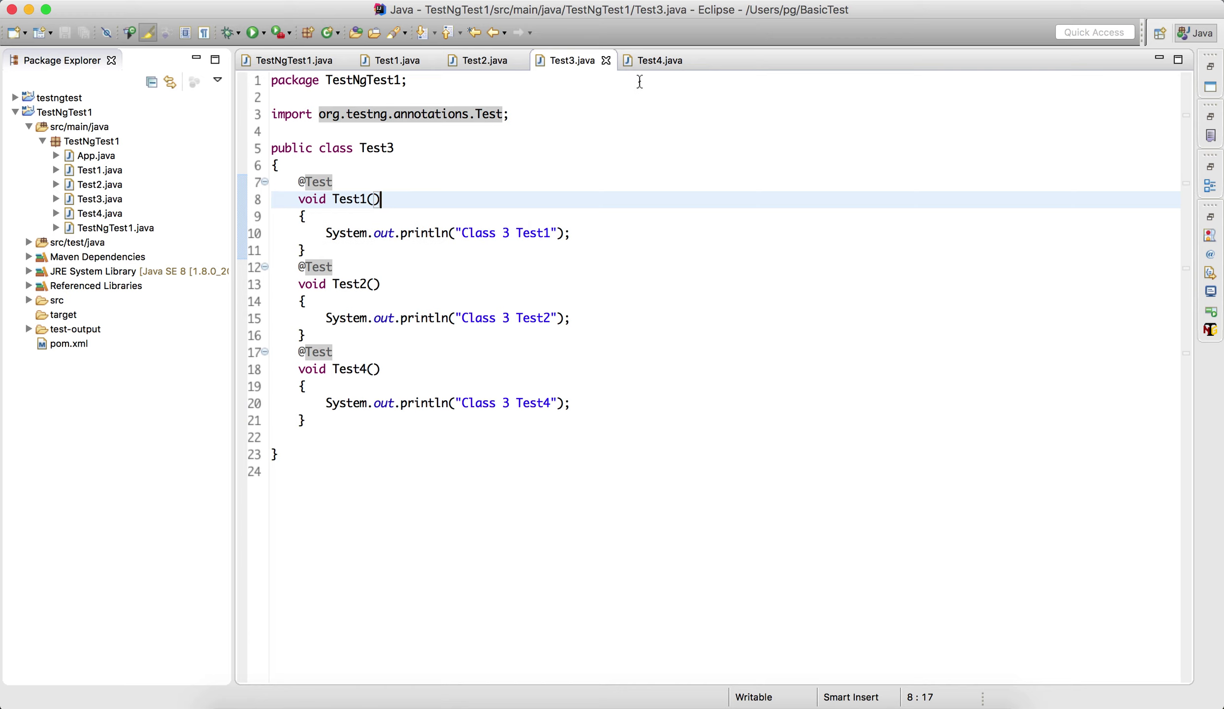
Compare Test4.java against Test3.java, ending on Test3.java
left_click(658, 64)
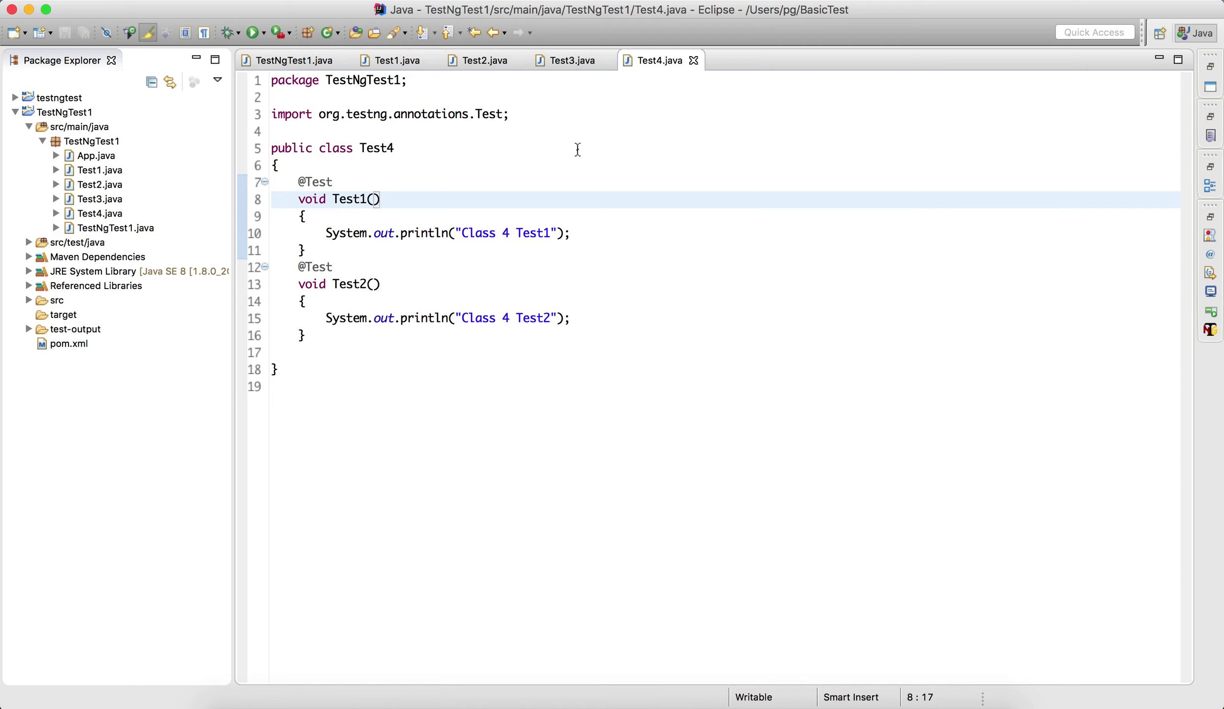
left_click(571, 59)
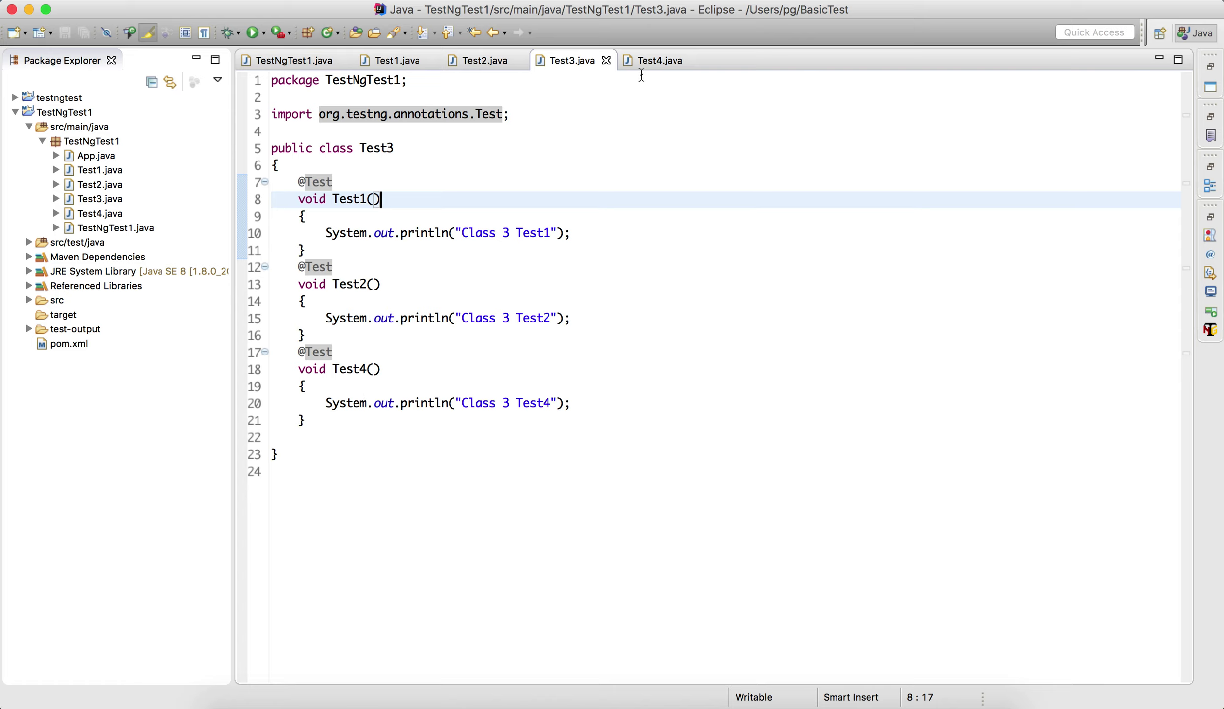
left_click(662, 61)
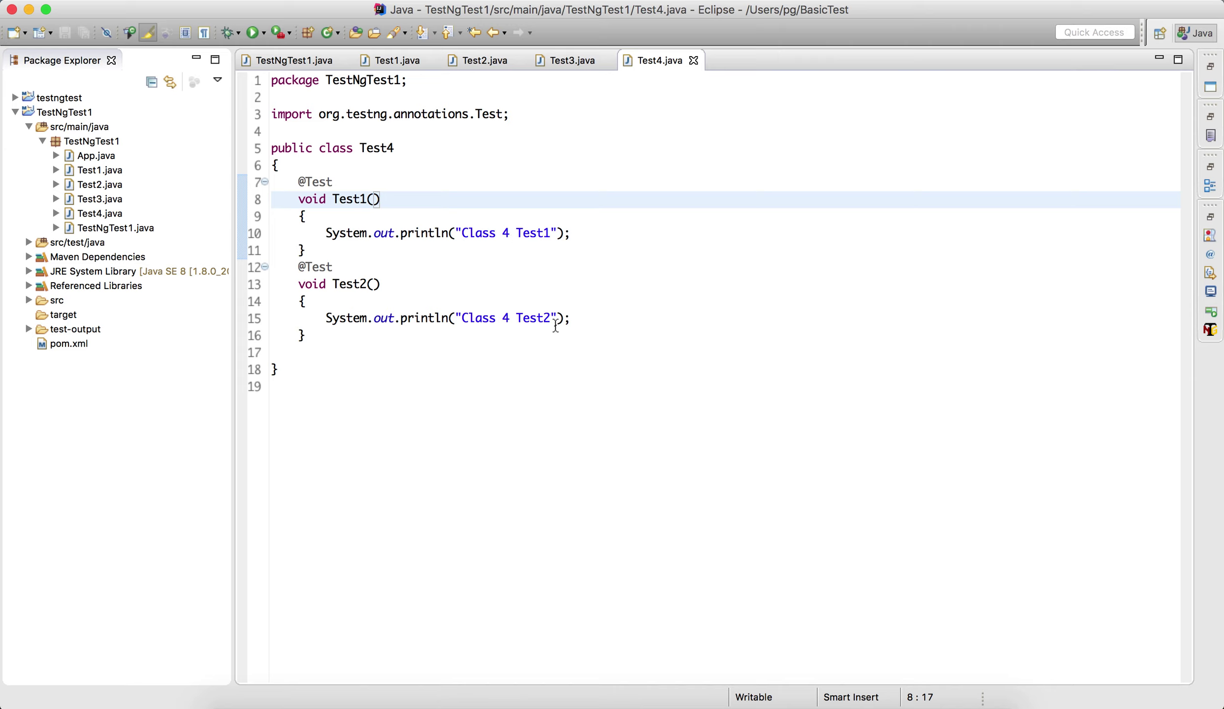
left_click(559, 64)
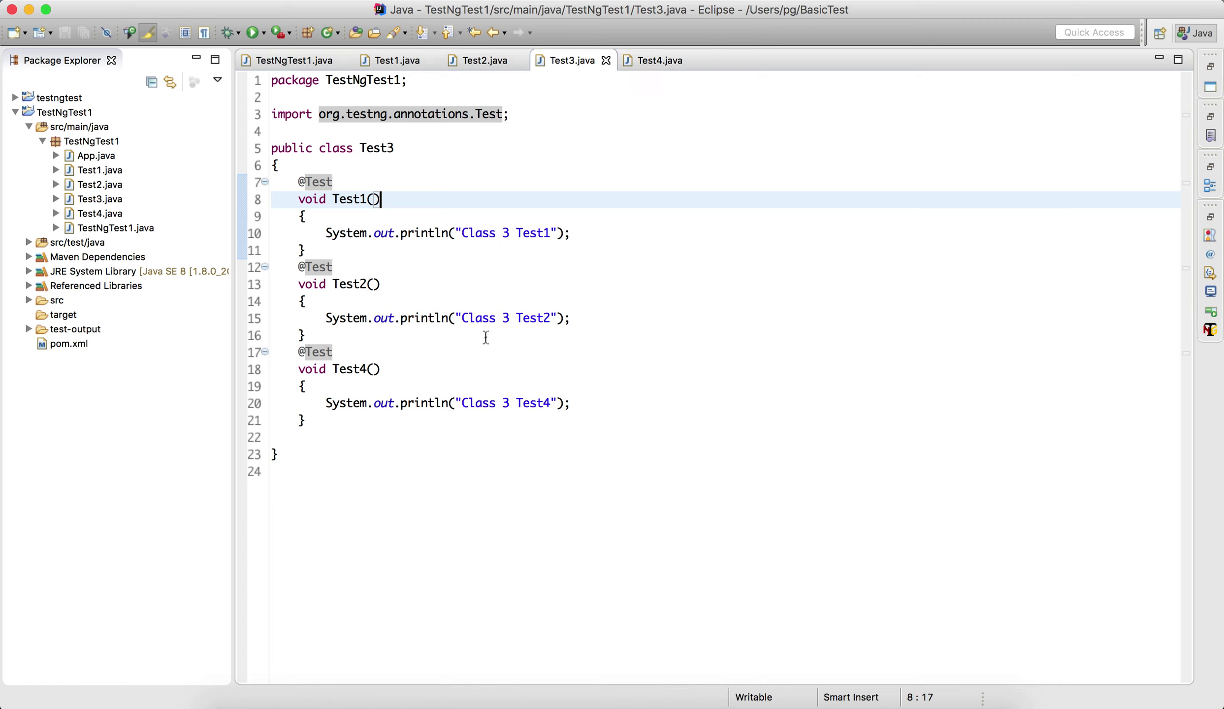
left_click(653, 61)
left_click(568, 60)
left_click(648, 65)
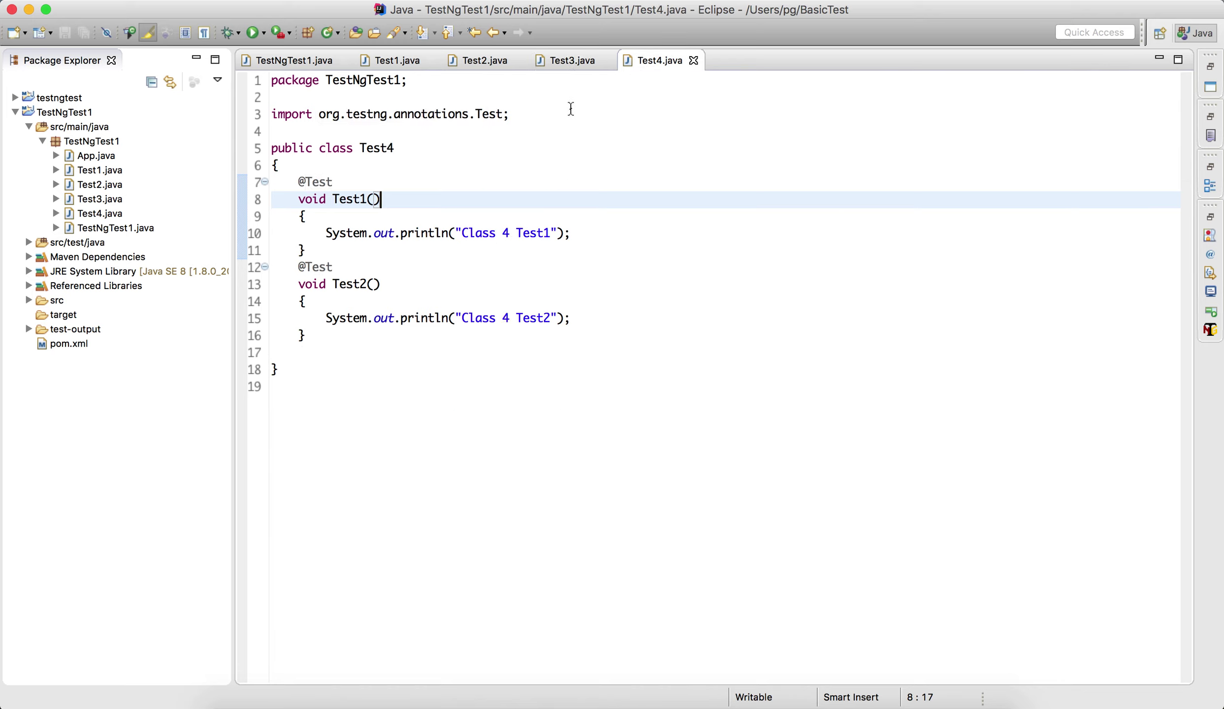
left_click(557, 59)
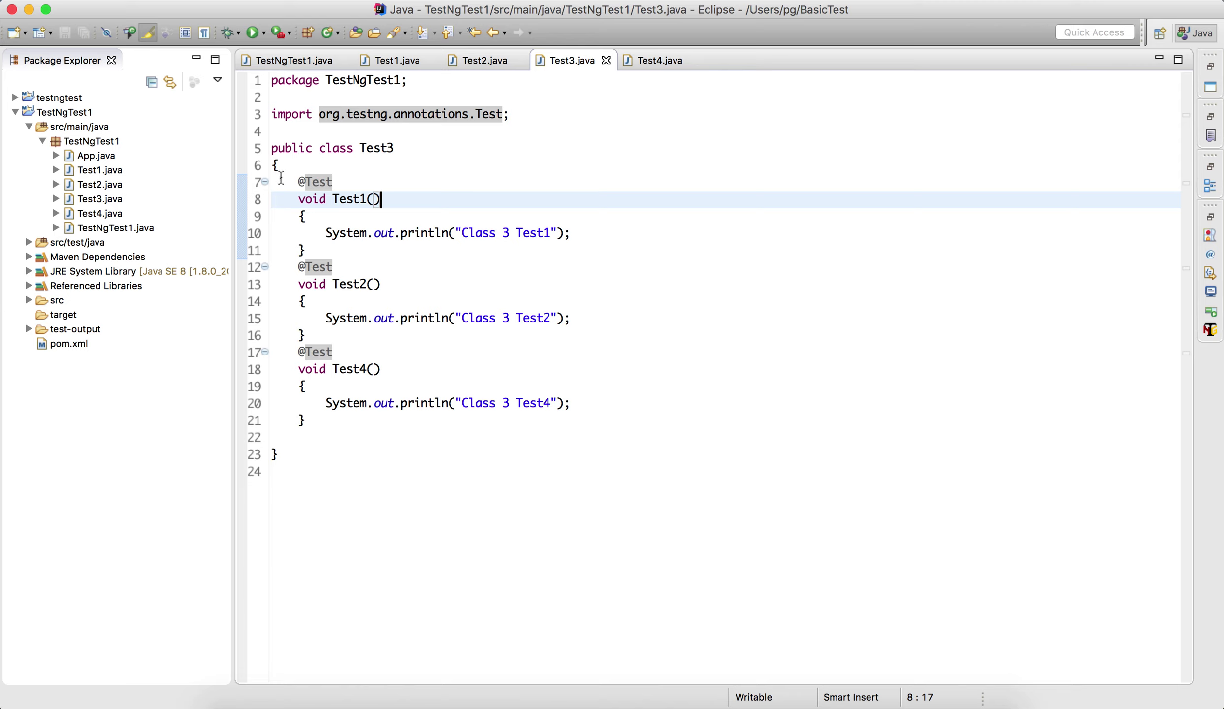
Convert Test3.java in Package Explorer with TestNG > Convert to TestNG
left_click(104, 199)
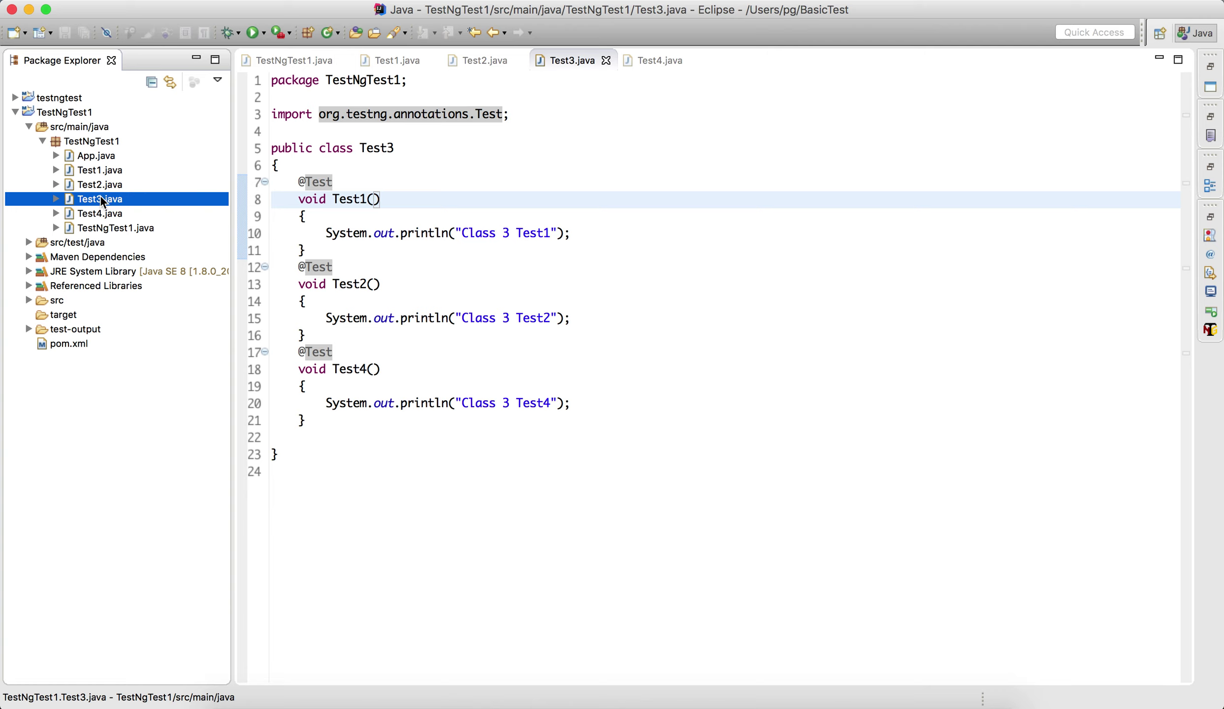
right_click(99, 203)
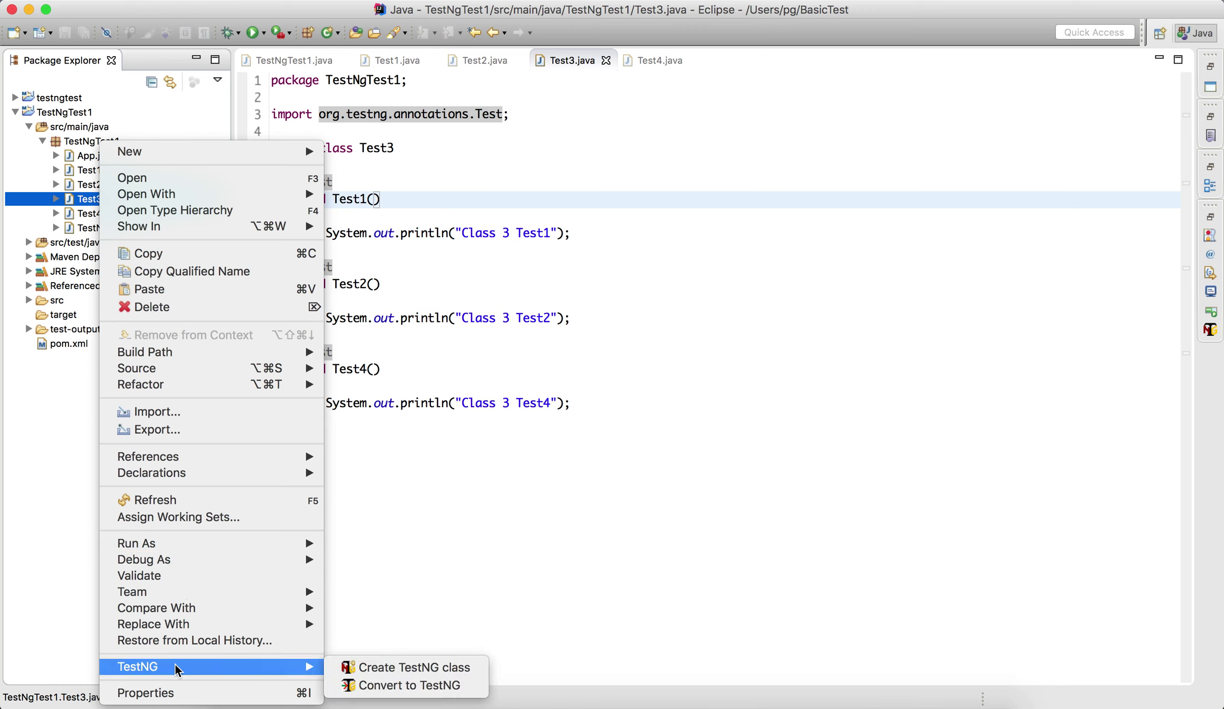
mouse_move(191, 665)
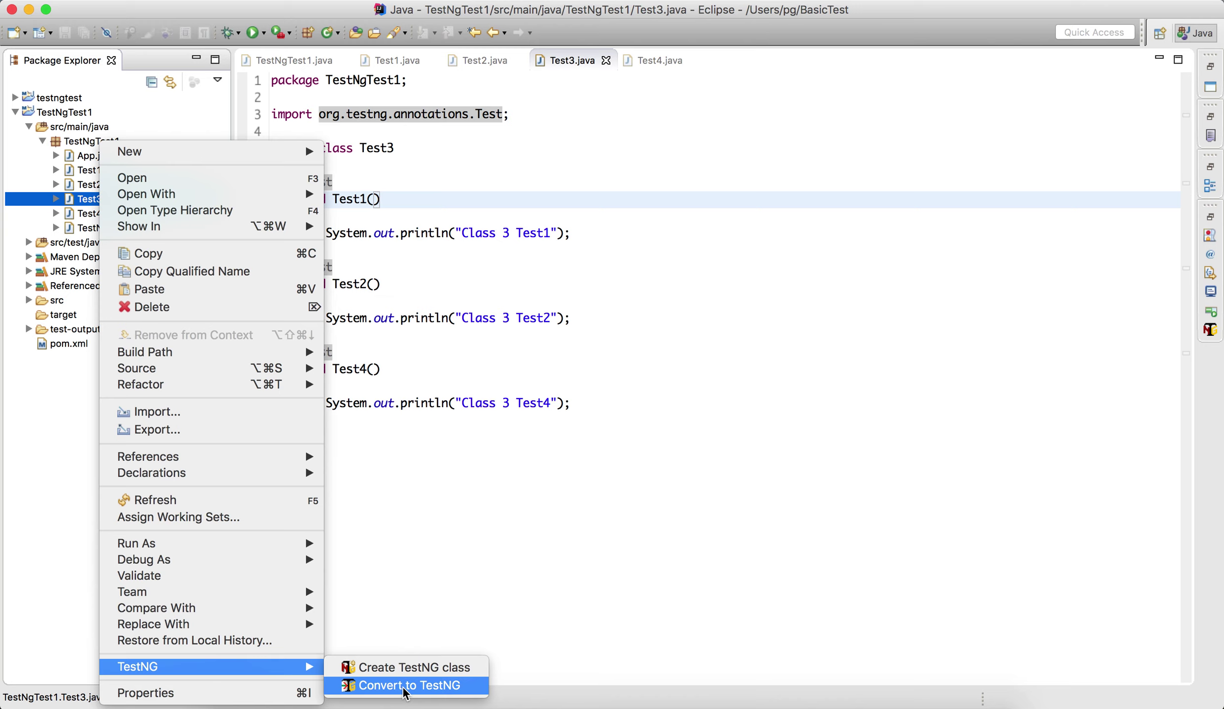
left_click(404, 686)
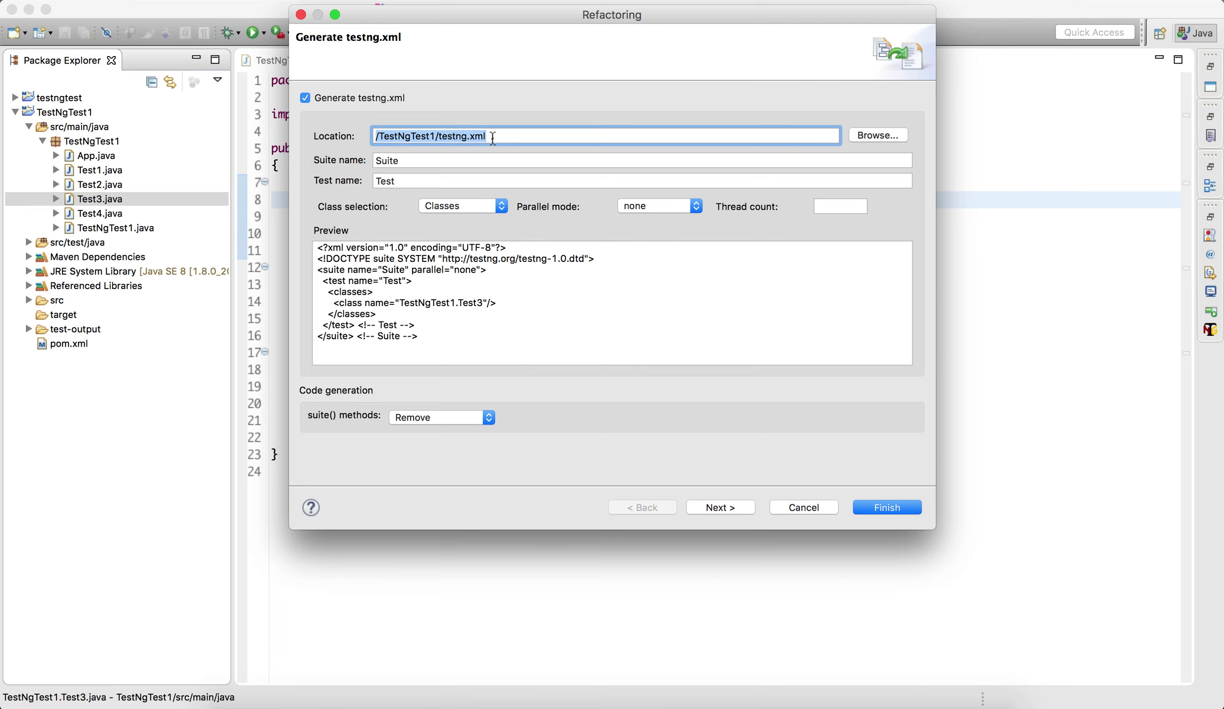
Generate testng.xml with Class selection 'Classes' and Parallel mode 'none'
double_click(457, 137)
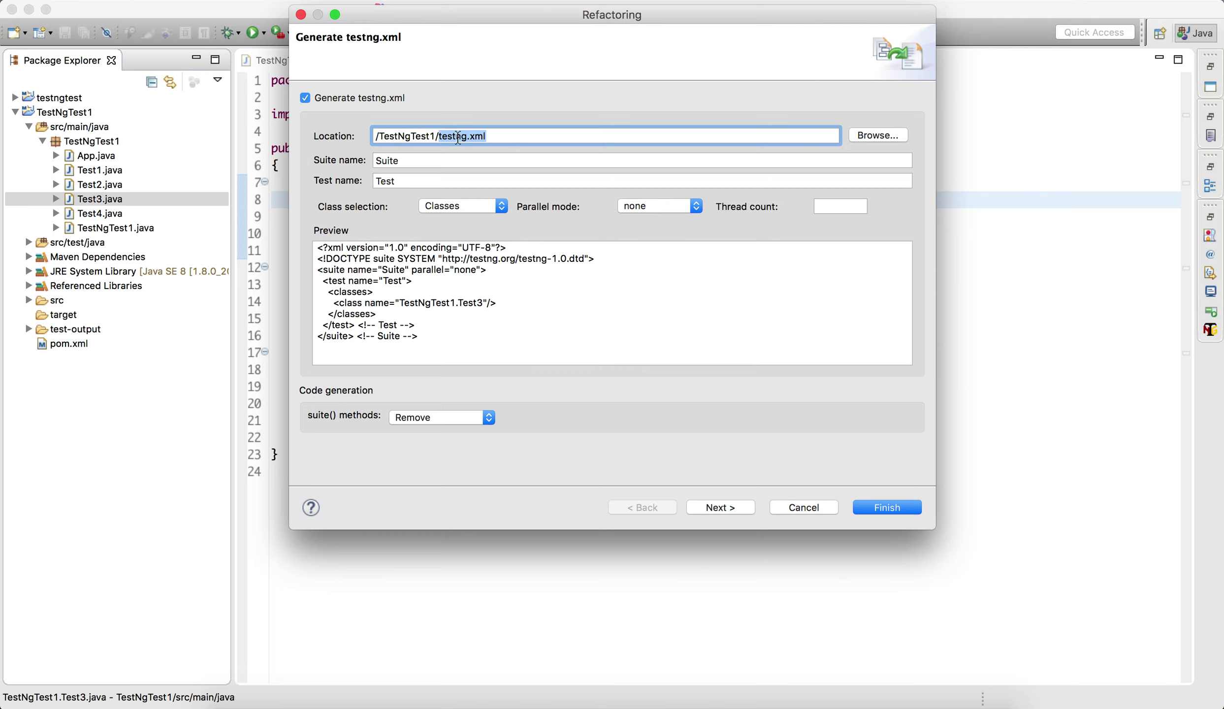
left_click(468, 137)
left_click(458, 211)
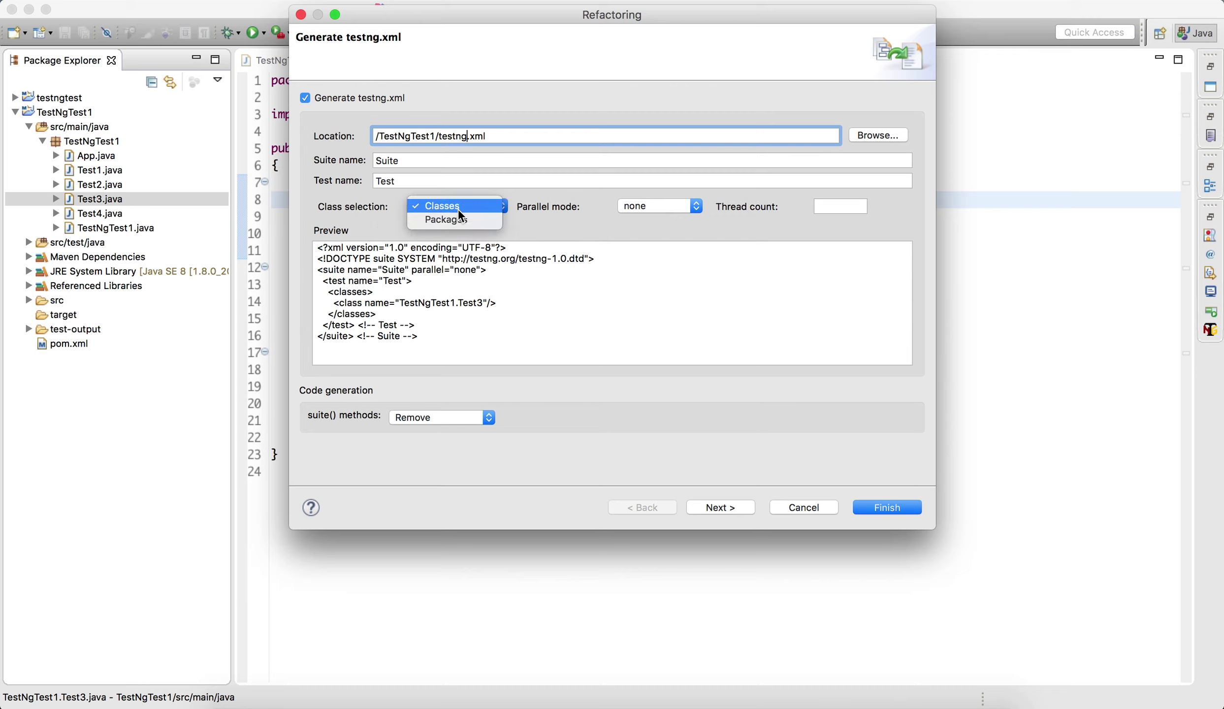
left_click(457, 208)
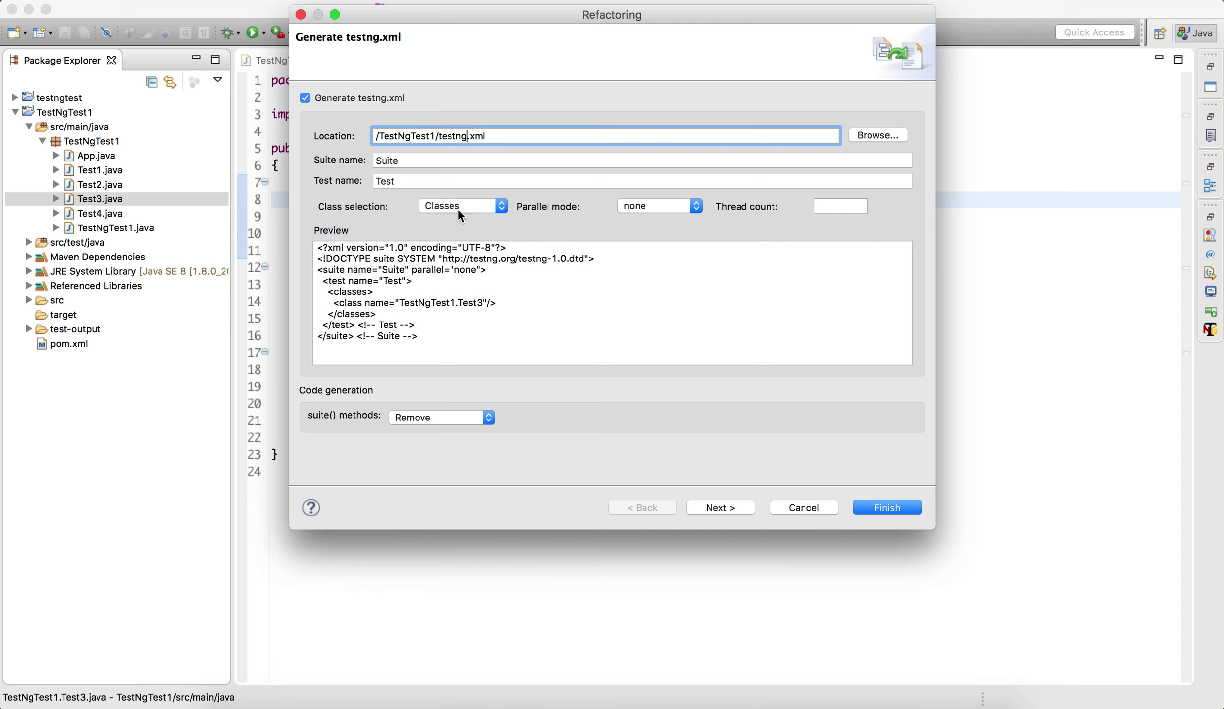
left_click(657, 214)
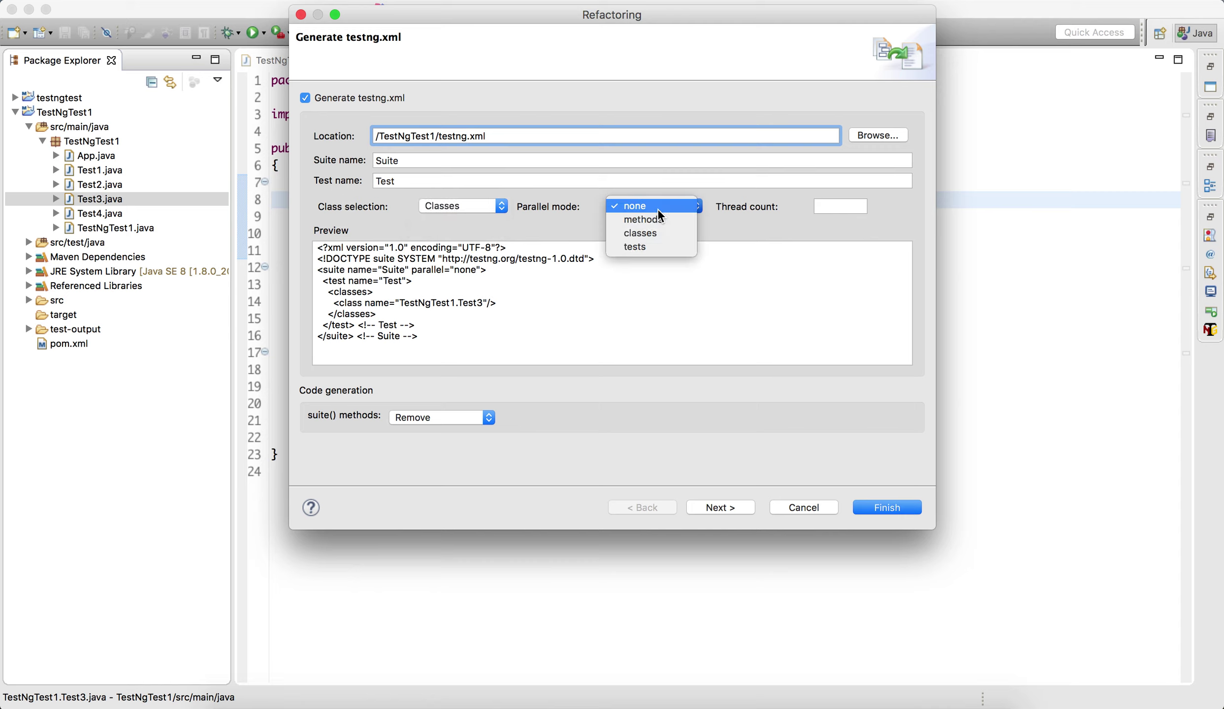
left_click(658, 209)
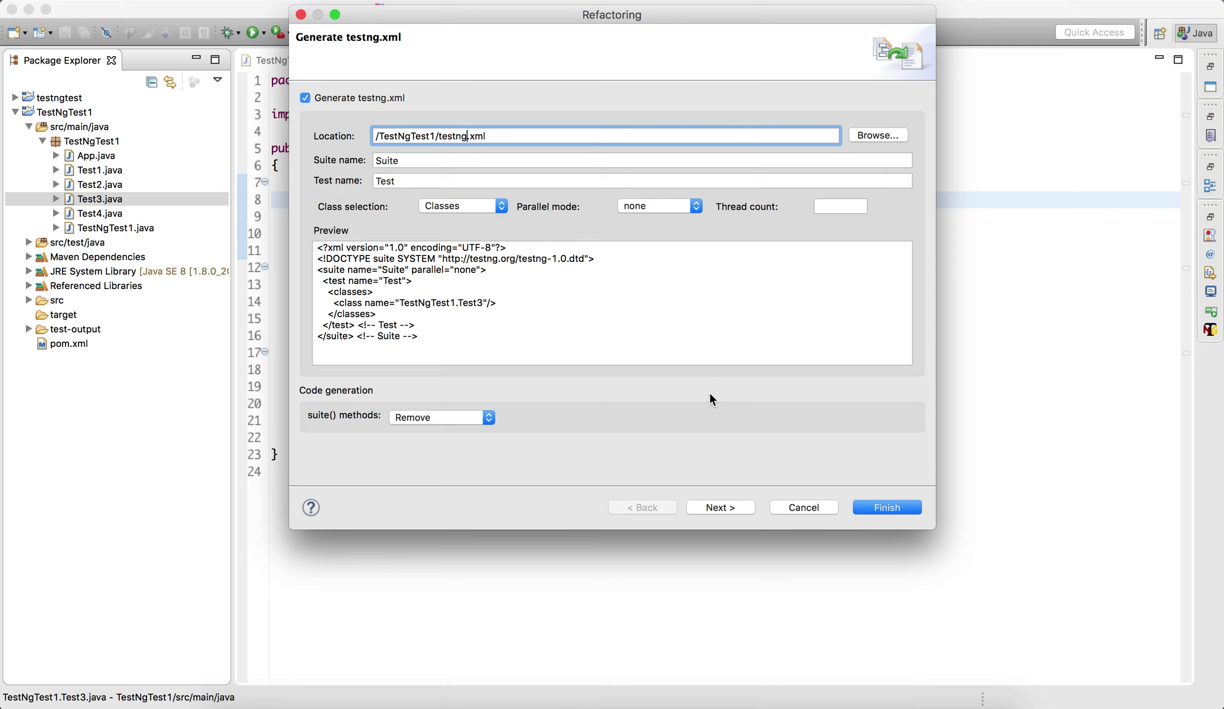
left_click(895, 503)
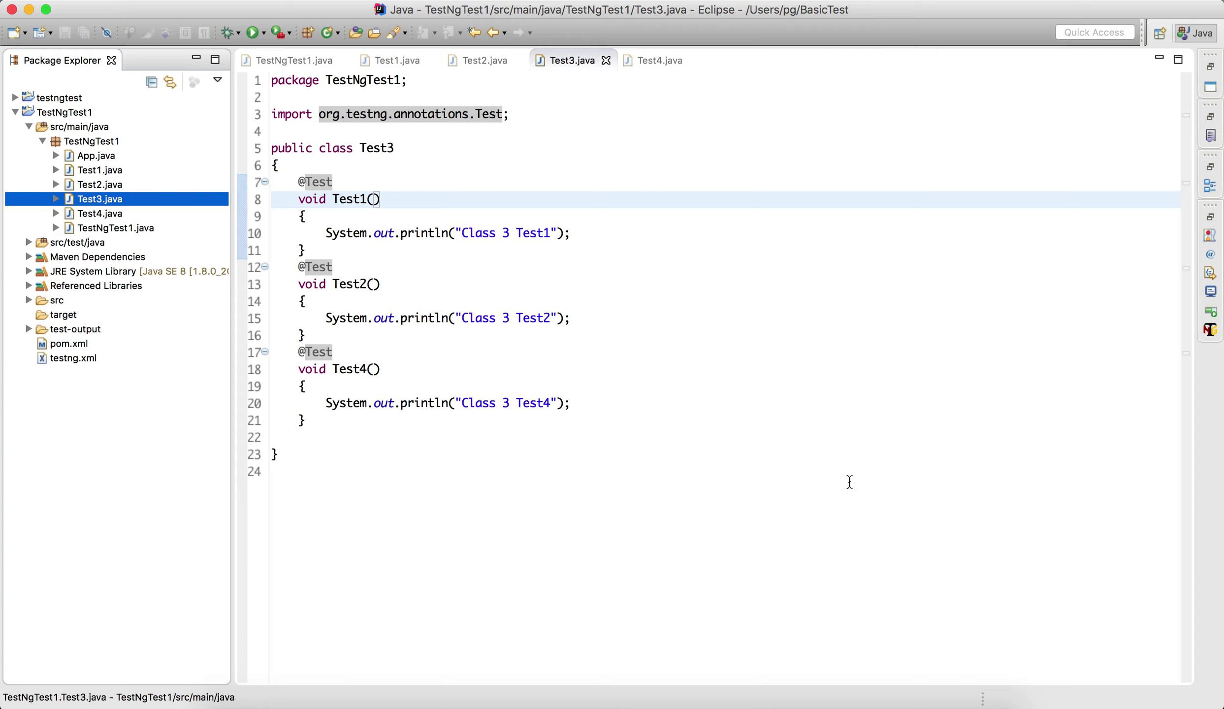
Open testng.xml and inspect the suite element and its parallel value 'none'
left_click(72, 358)
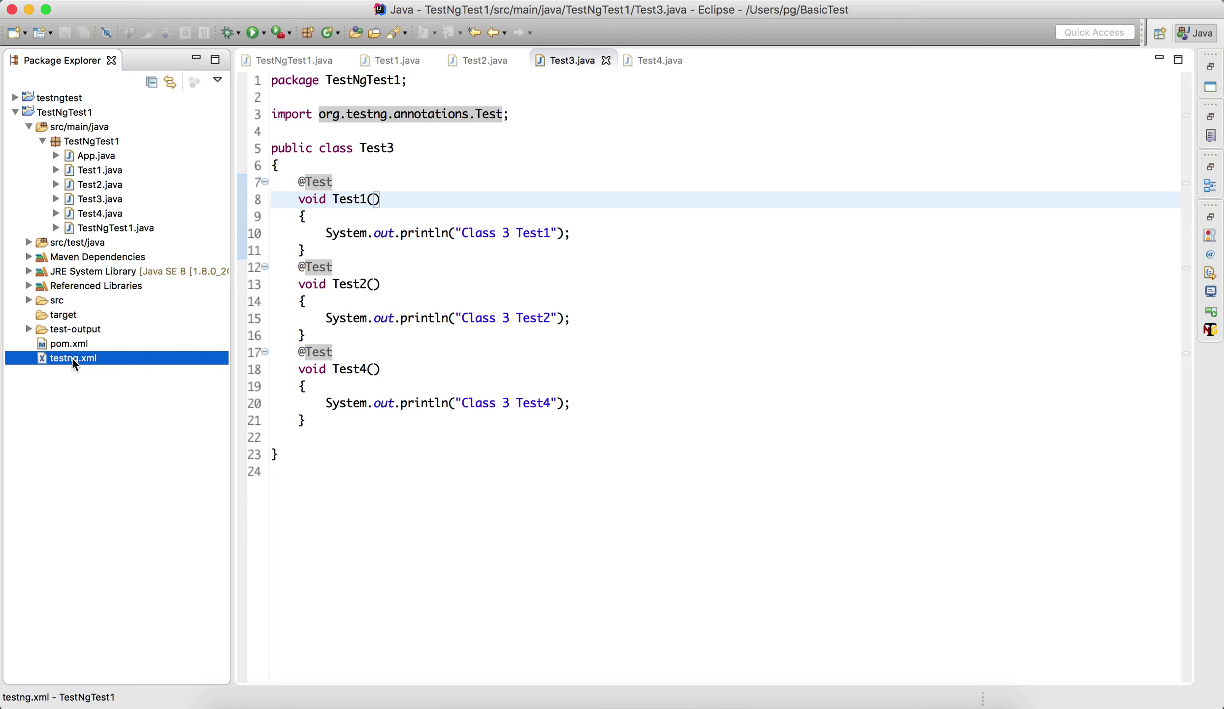
double_click(72, 358)
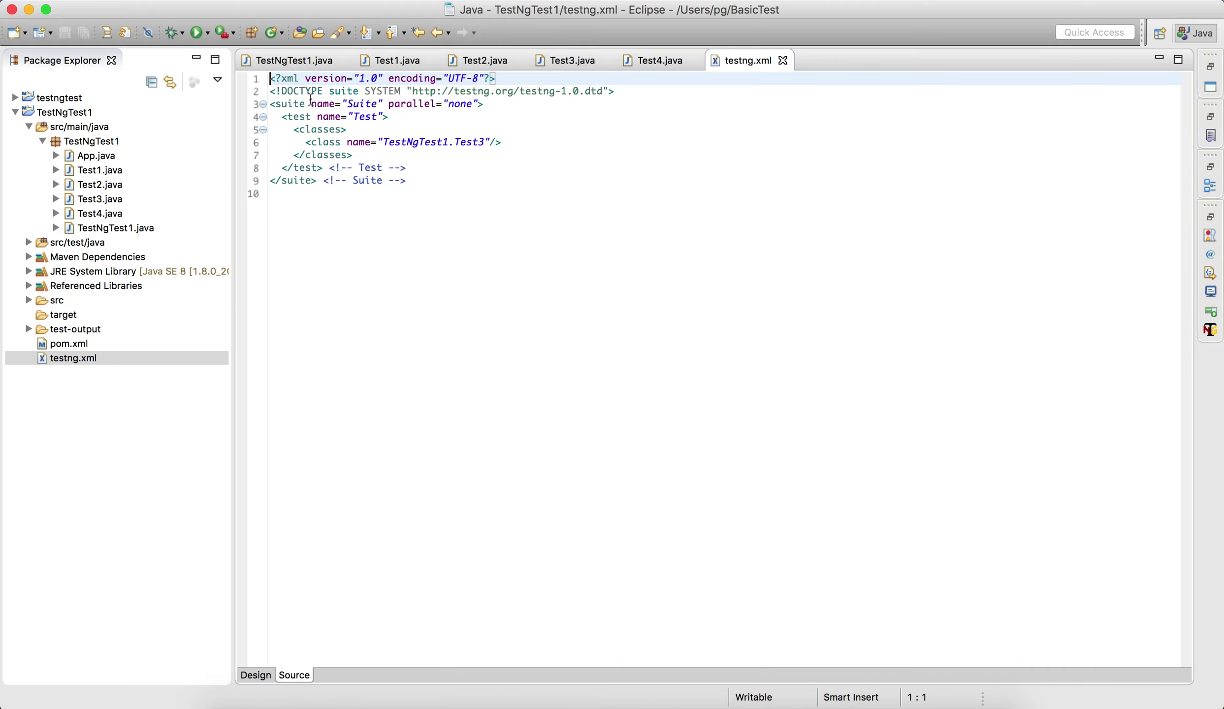
left_click(274, 104)
left_click_drag(274, 105, 397, 104)
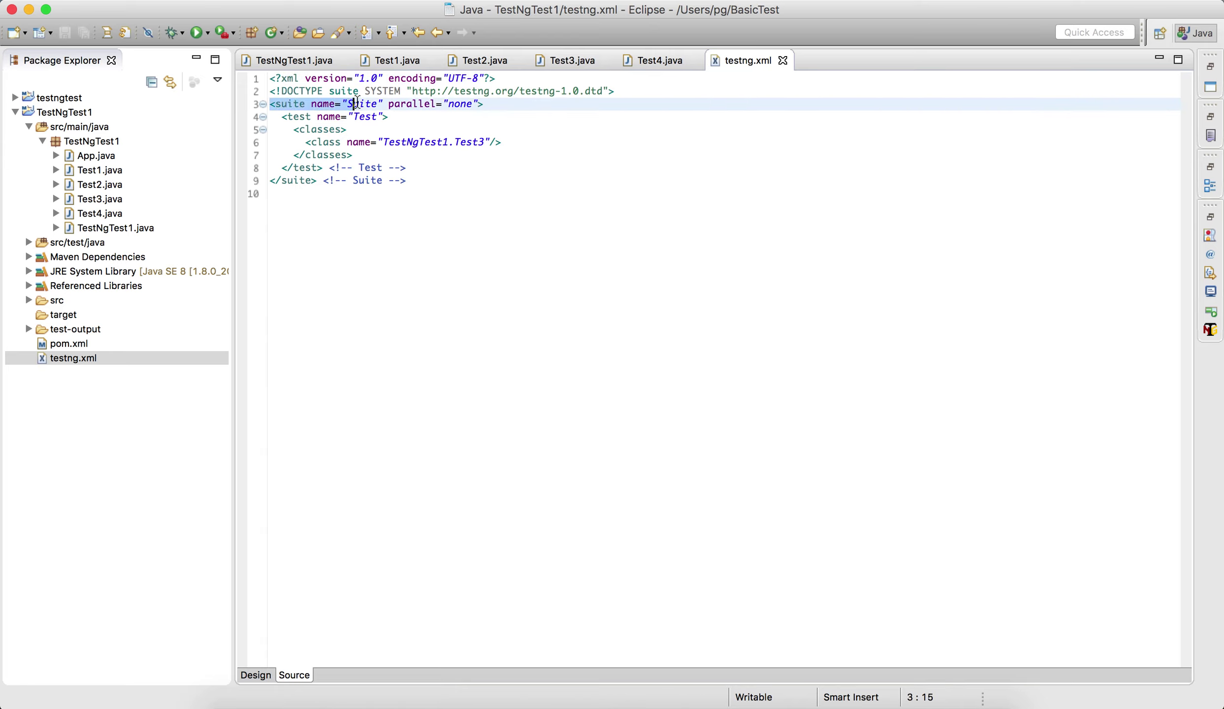
left_click(469, 106)
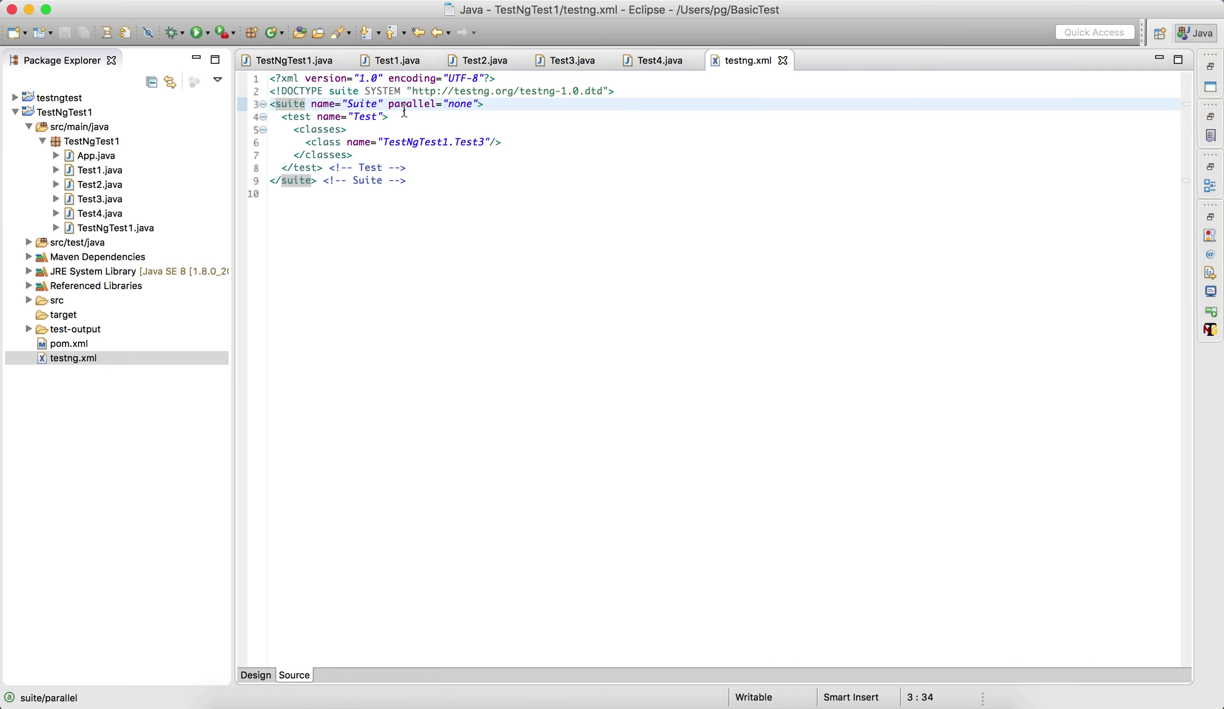
double_click(460, 106)
Review the test, classes and TestNgTest1.Test3 entries, then reselect the parallel value 'none'
left_click_drag(282, 118, 395, 116)
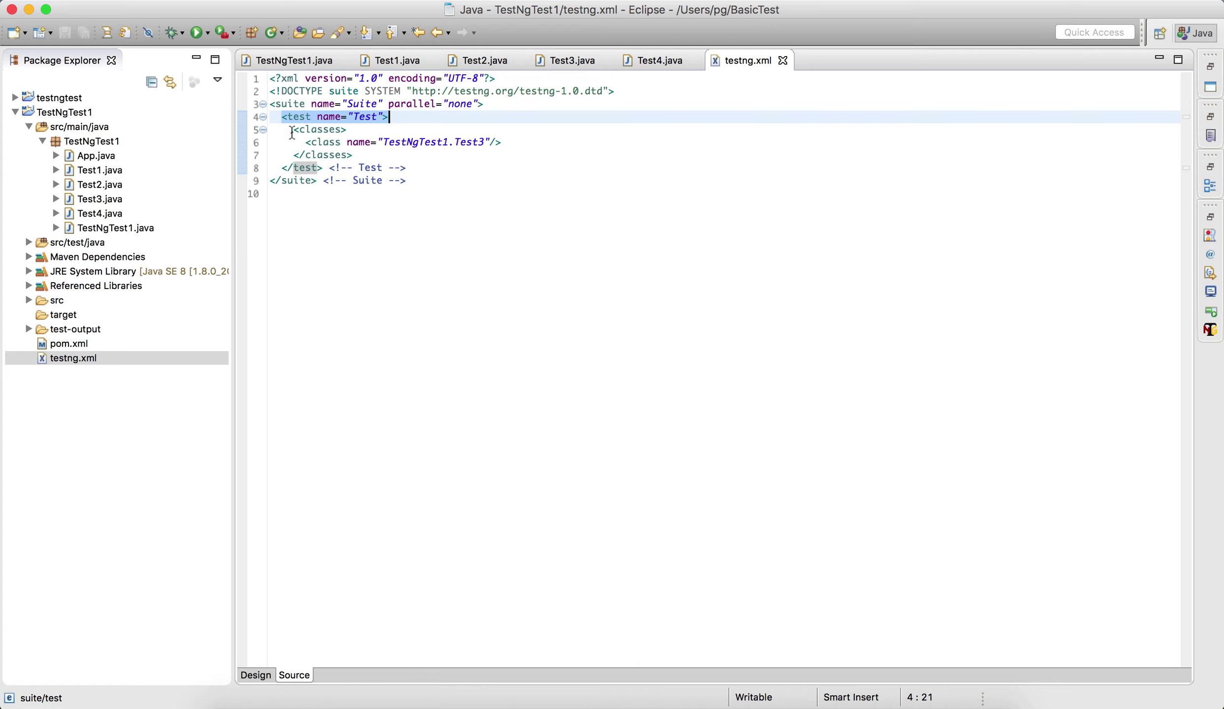
mouse_move(292, 129)
left_mouse_down()
mouse_move(348, 130)
mouse_move(325, 143)
mouse_move(501, 142)
left_mouse_up()
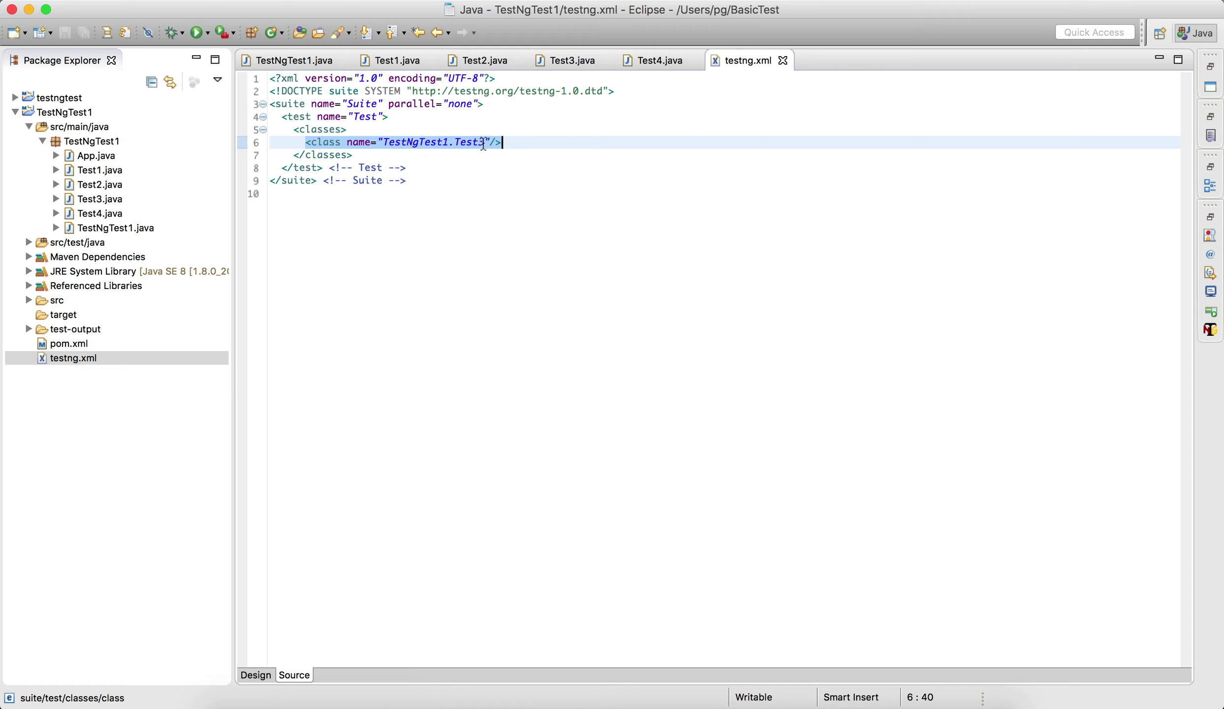
double_click(418, 140)
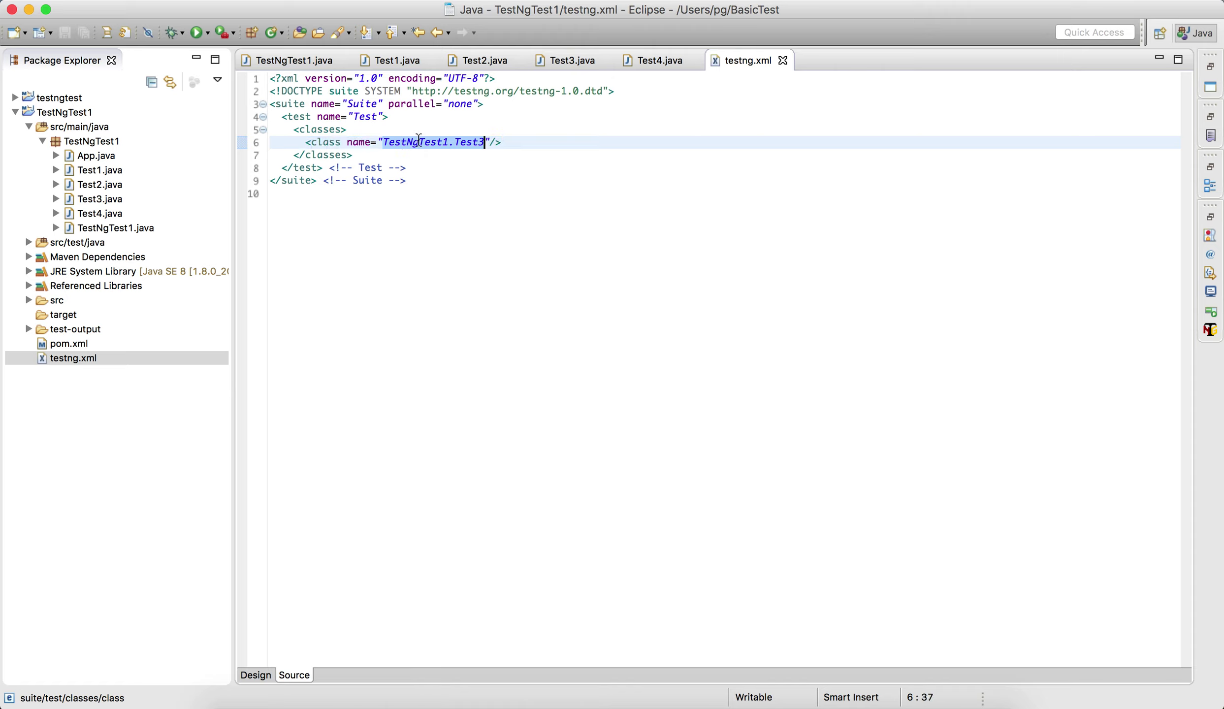
left_click(473, 142)
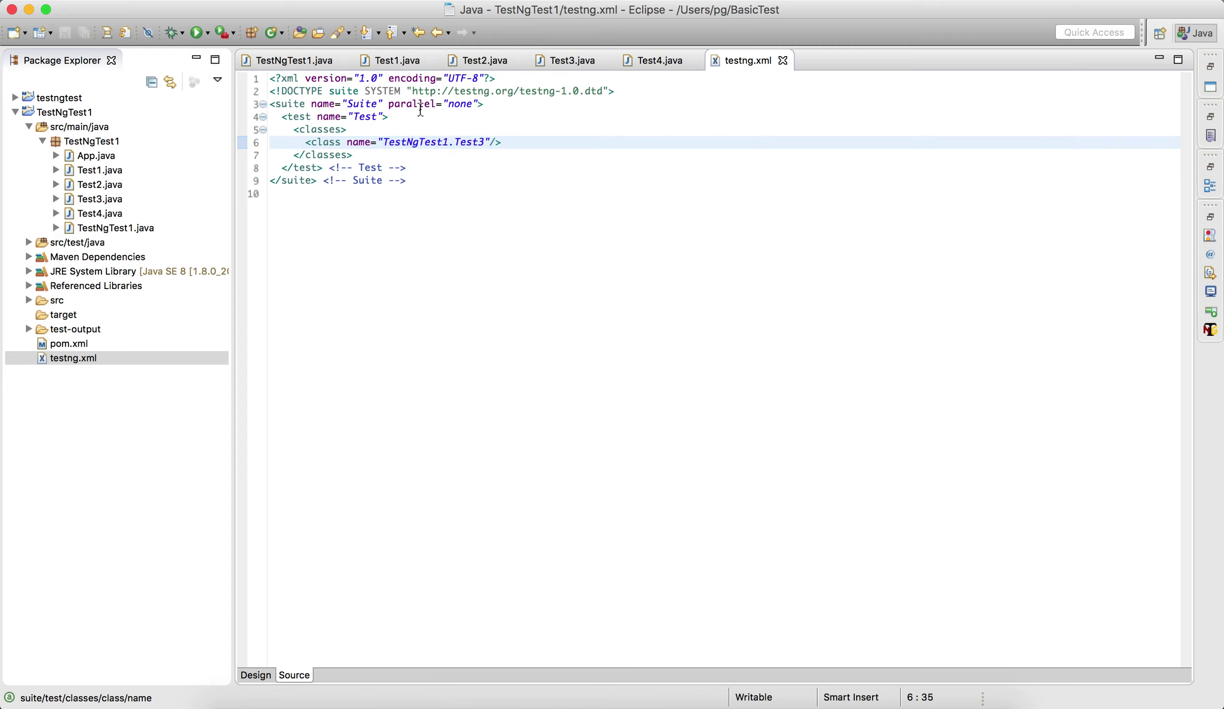
double_click(454, 105)
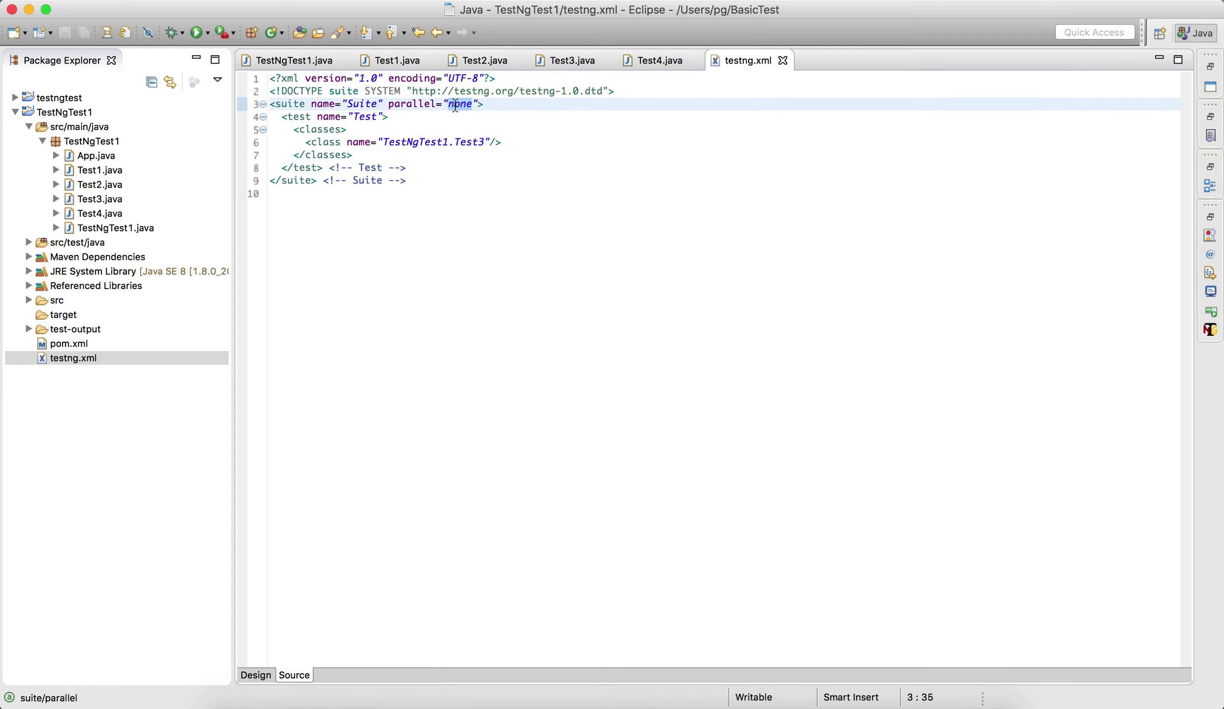
type("fa")
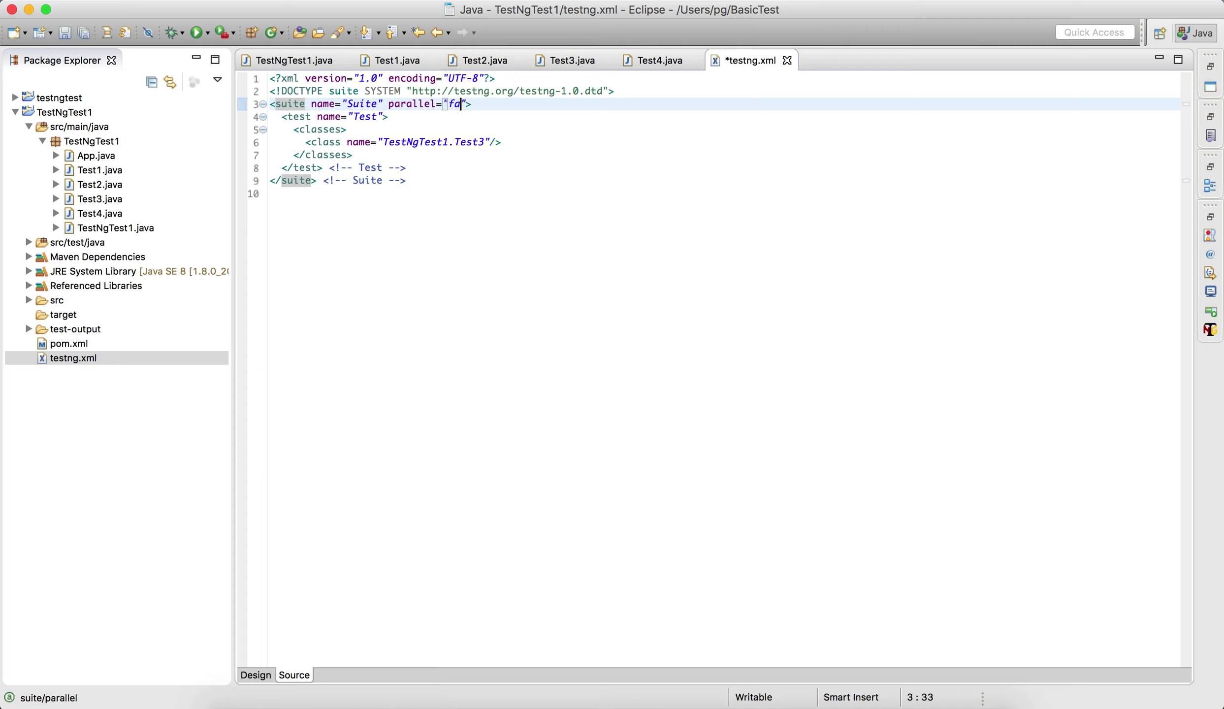
type("lse")
Save testng.xml with parallel="false" and select it in Package Explorer
key("super+s")
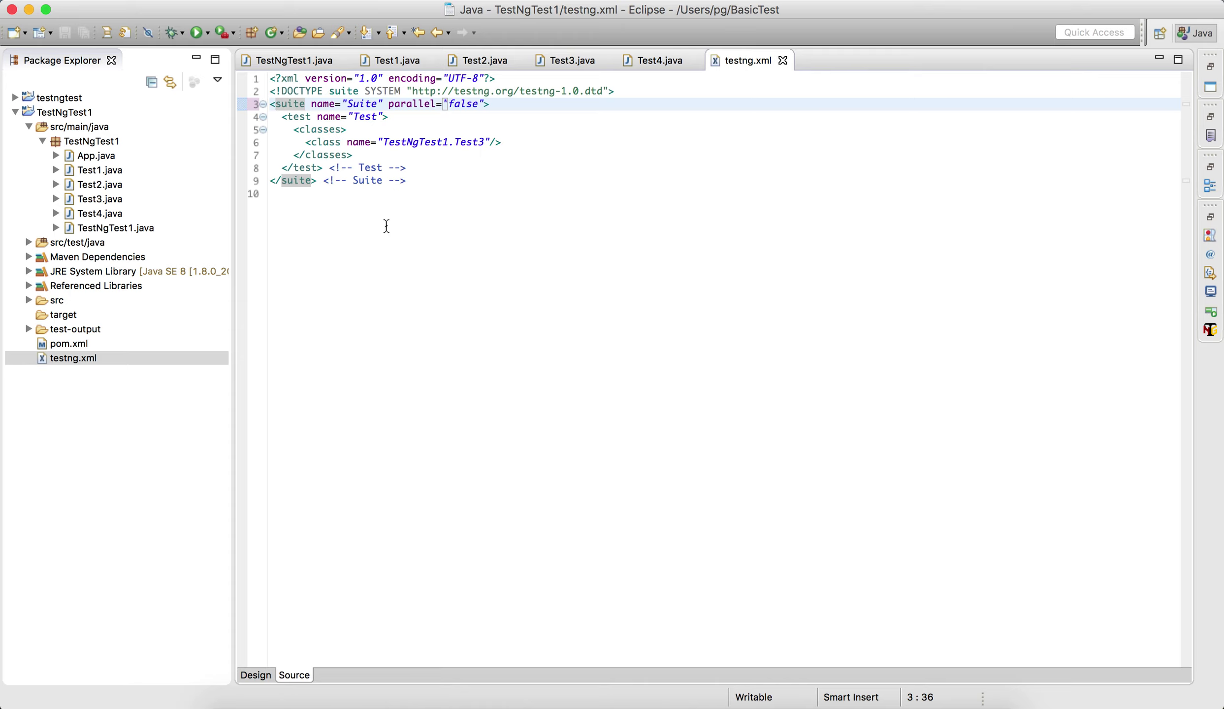
left_click(75, 358)
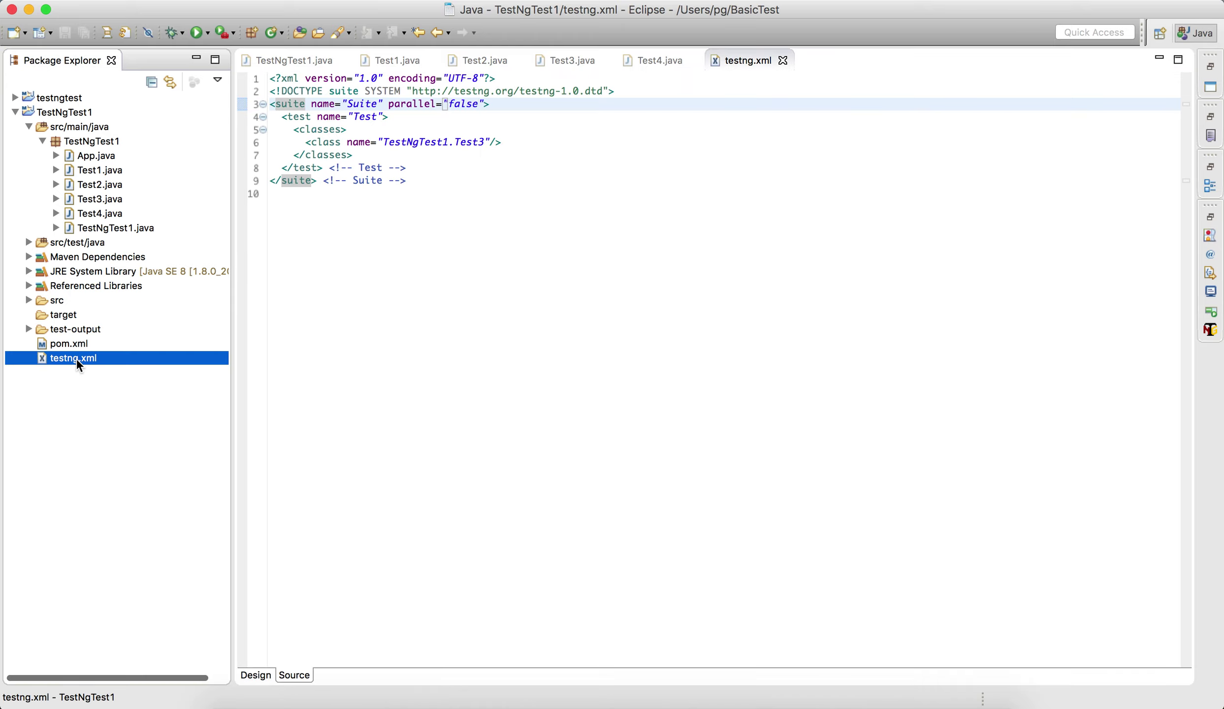
Run testng.xml via Run As > TestNG Suite
right_click(75, 357)
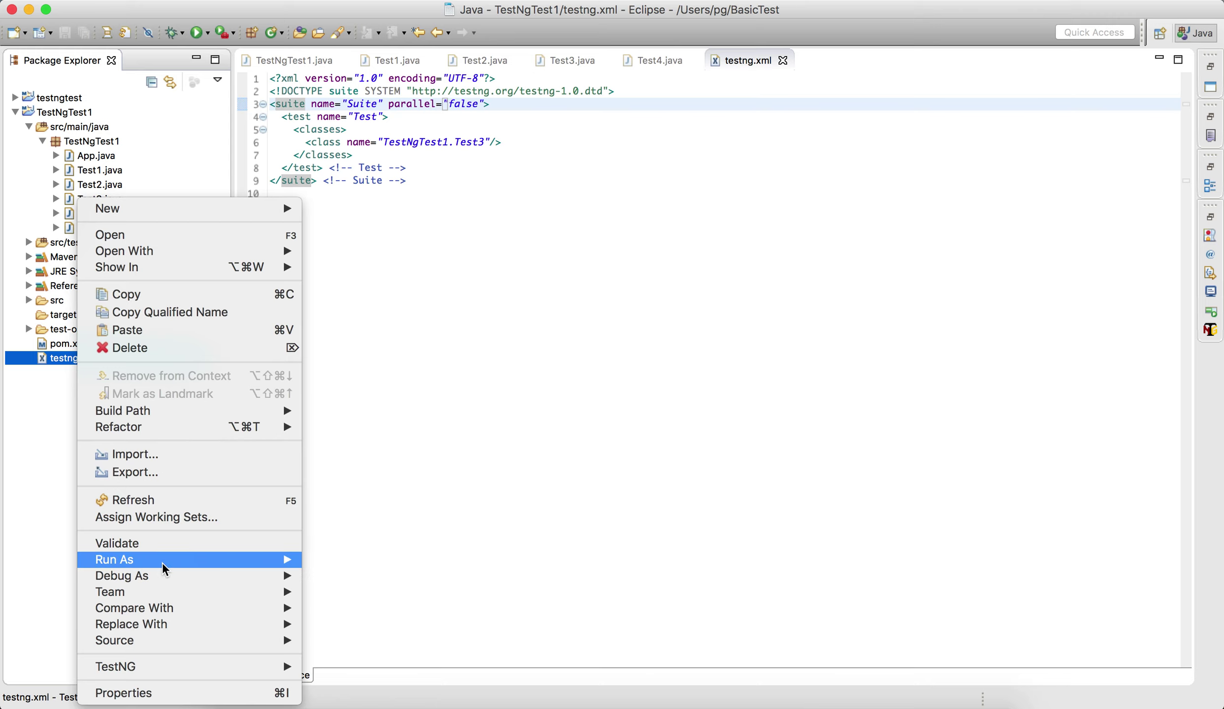
mouse_move(113, 558)
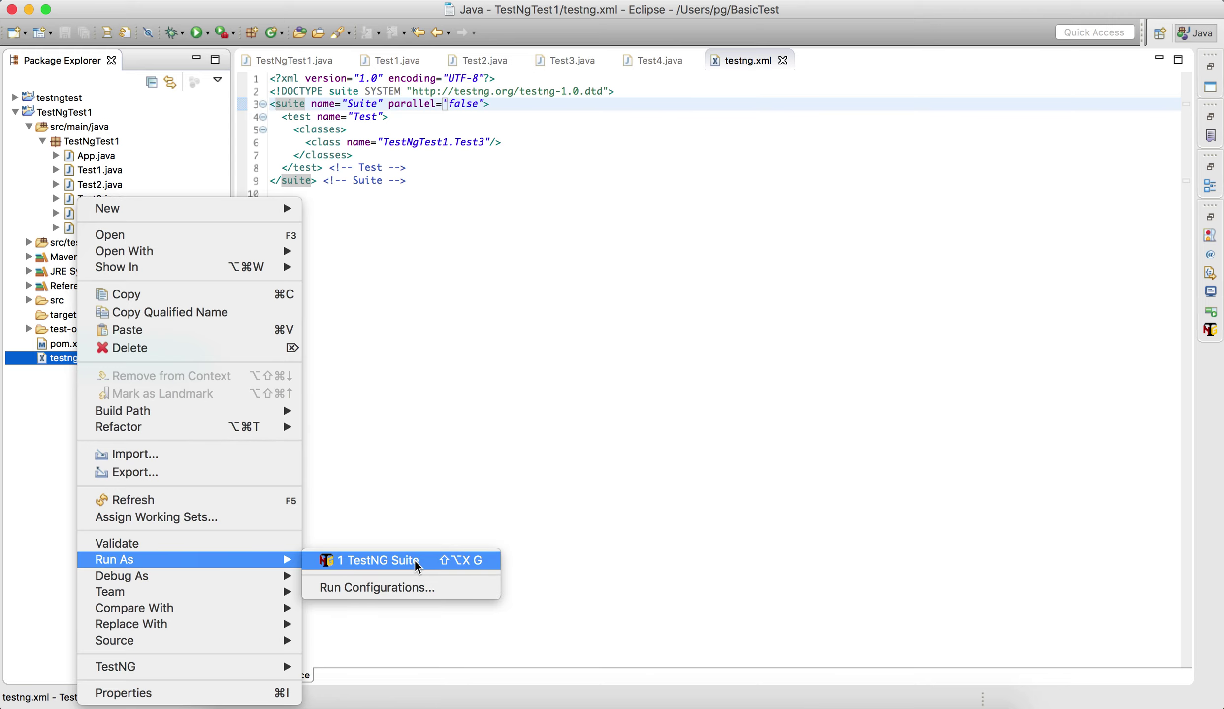
left_click(417, 565)
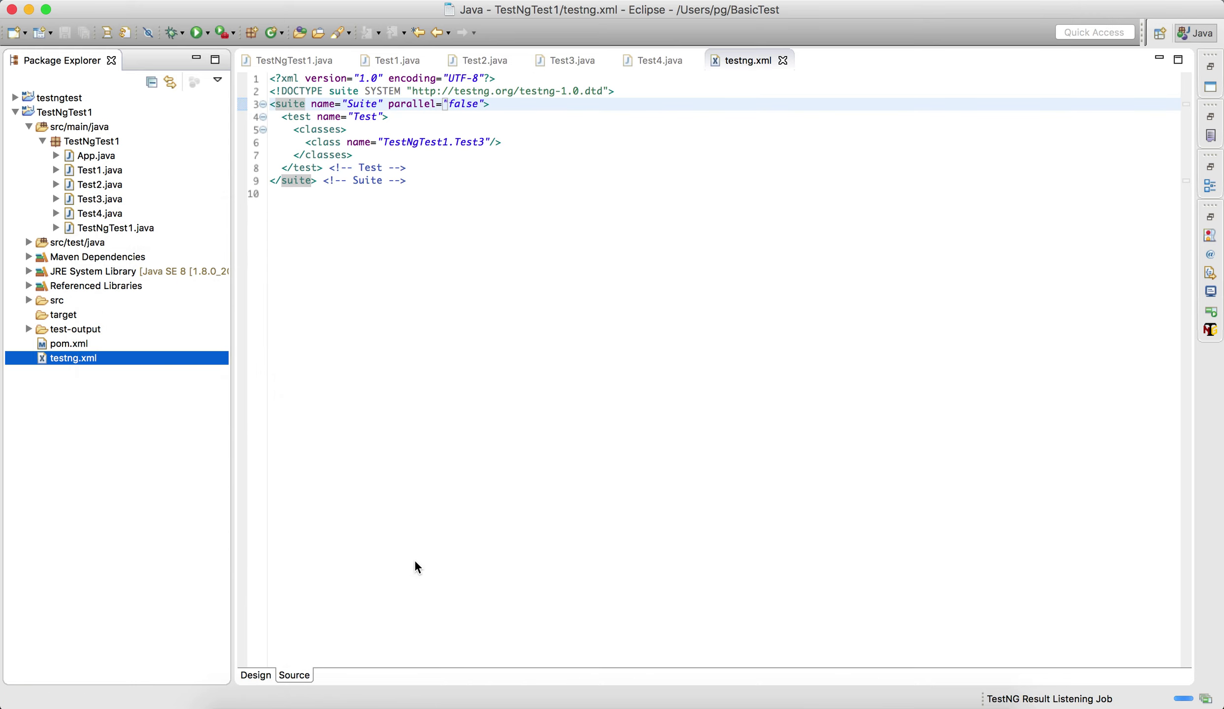